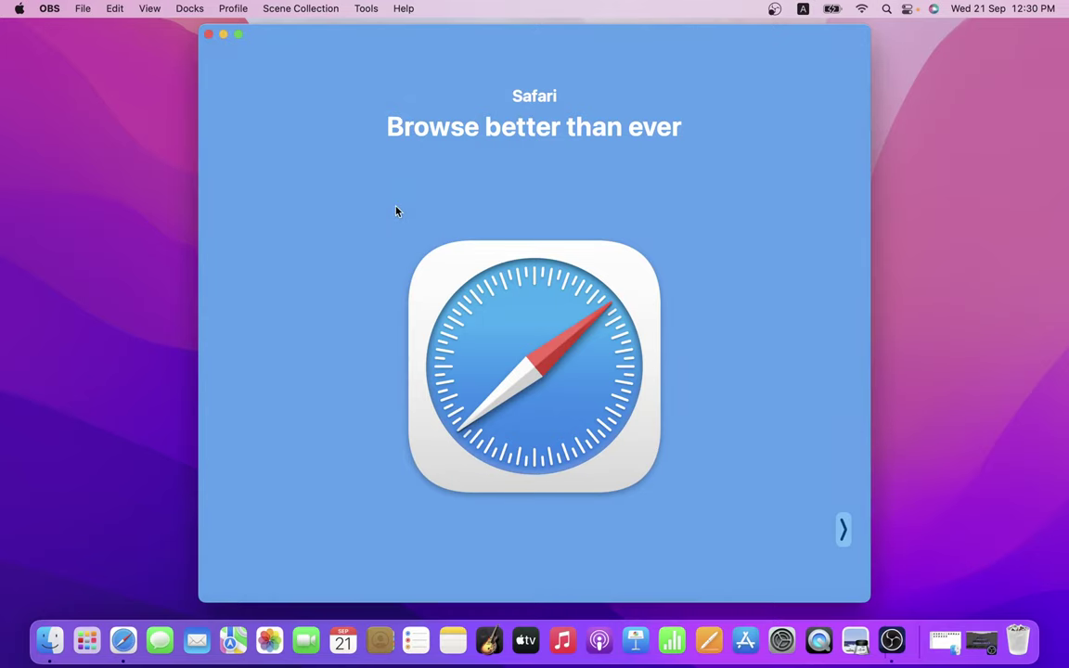
pyautogui.click(396, 212)
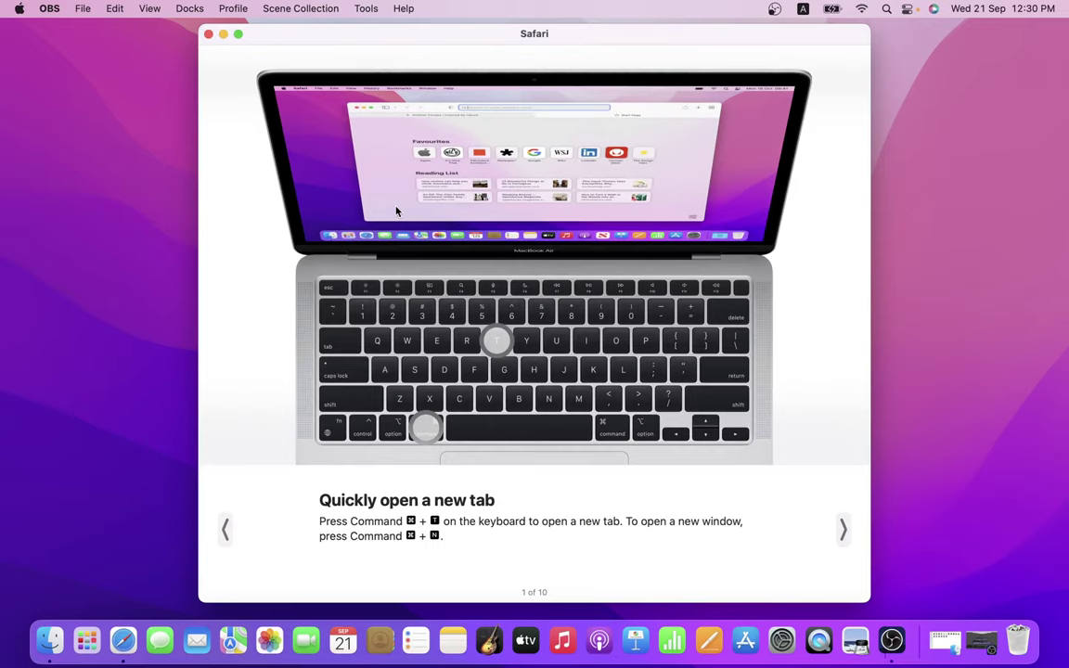
# Focus the welcome tour and step past Browse privately to tip 3 of 10, Pin a tab.
pyautogui.press('Right')
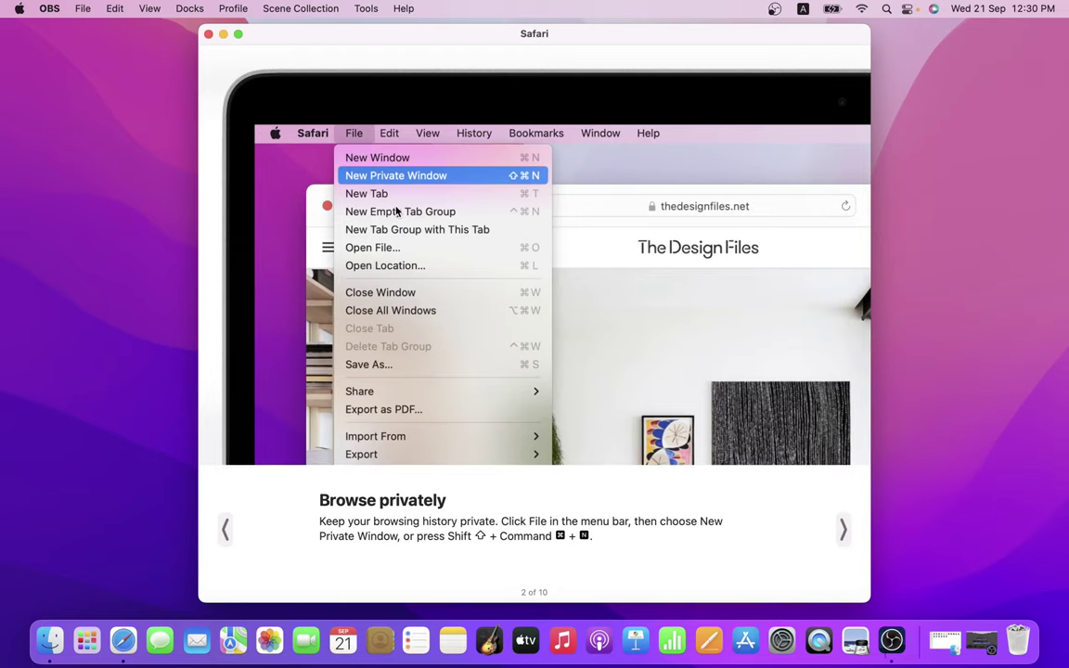
pyautogui.press('Right')
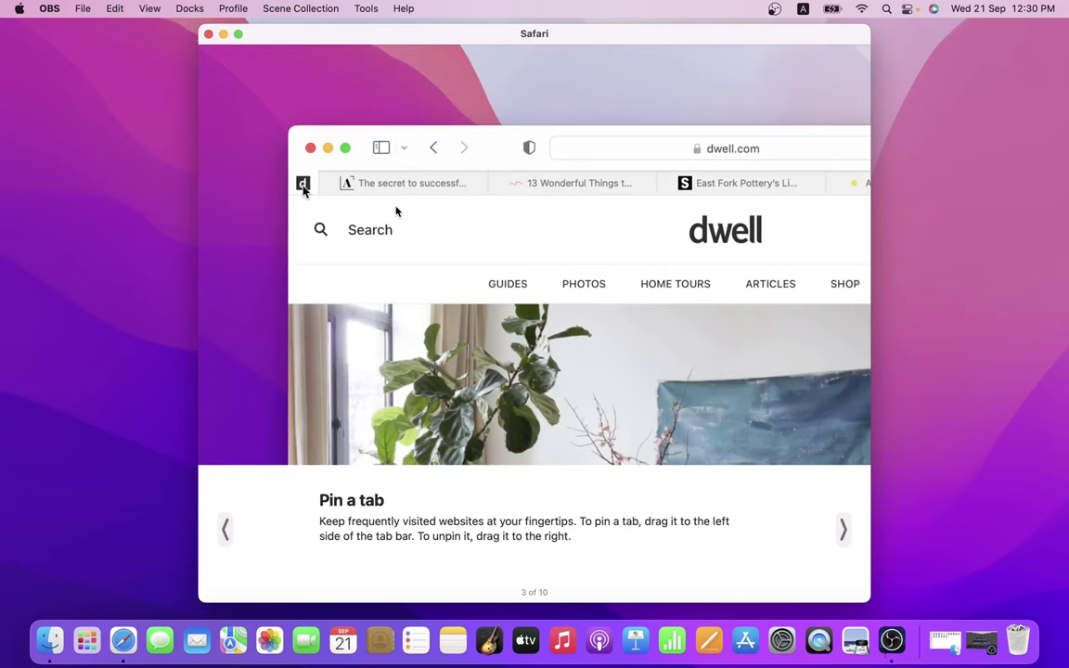
# Step through the recently closed pages and Reader tips to tip 6, Translate a web page.
pyautogui.press('Right')
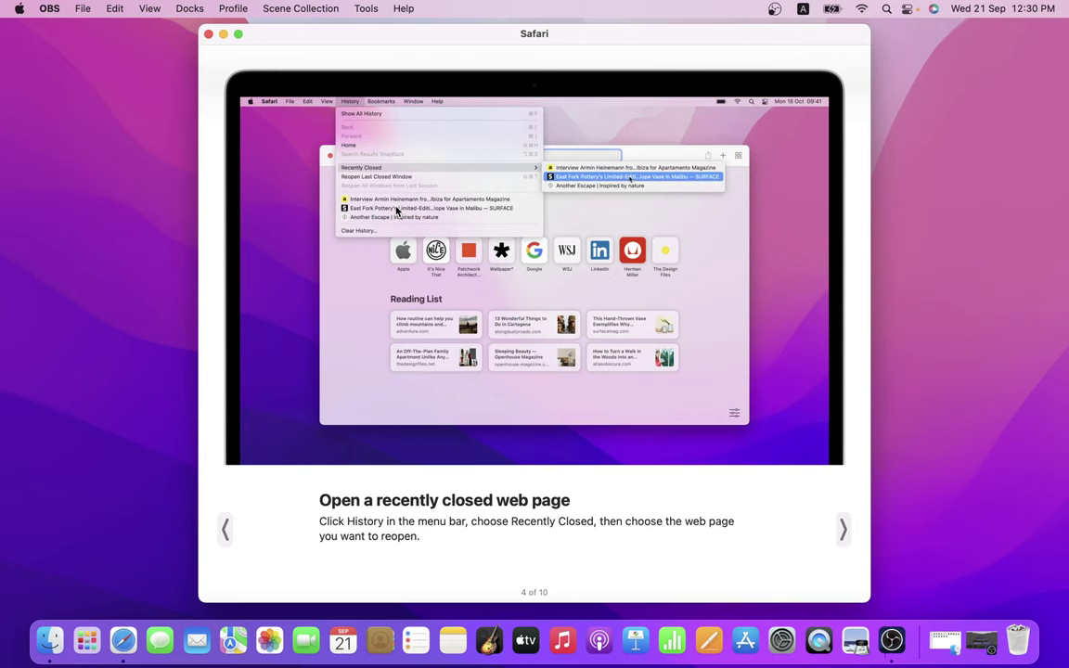
pyautogui.press('Right')
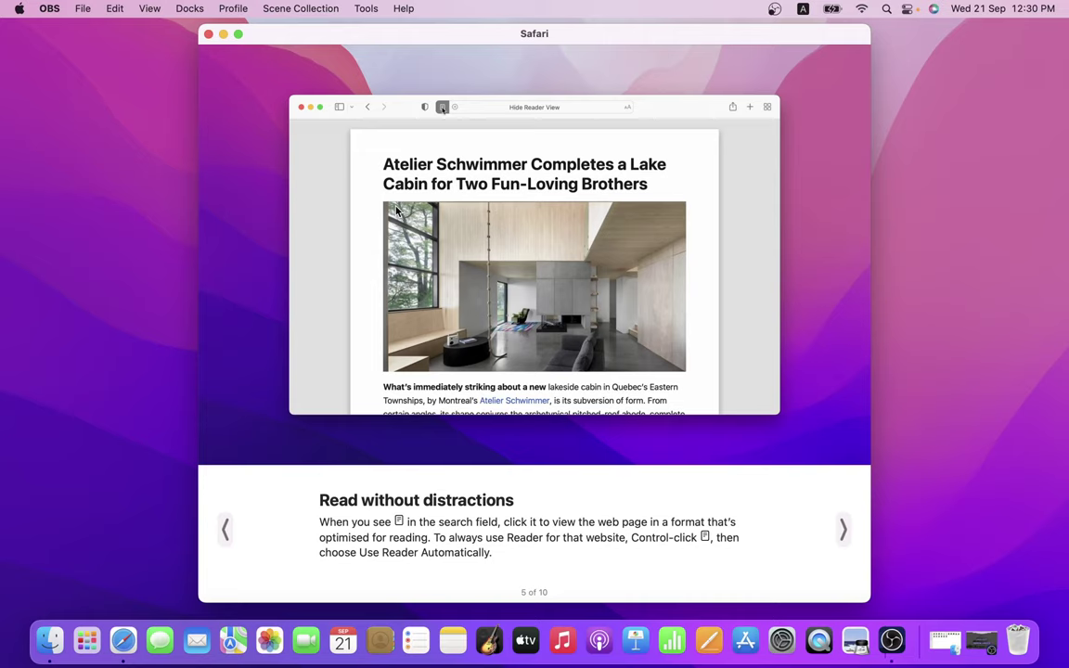
pyautogui.press('Right')
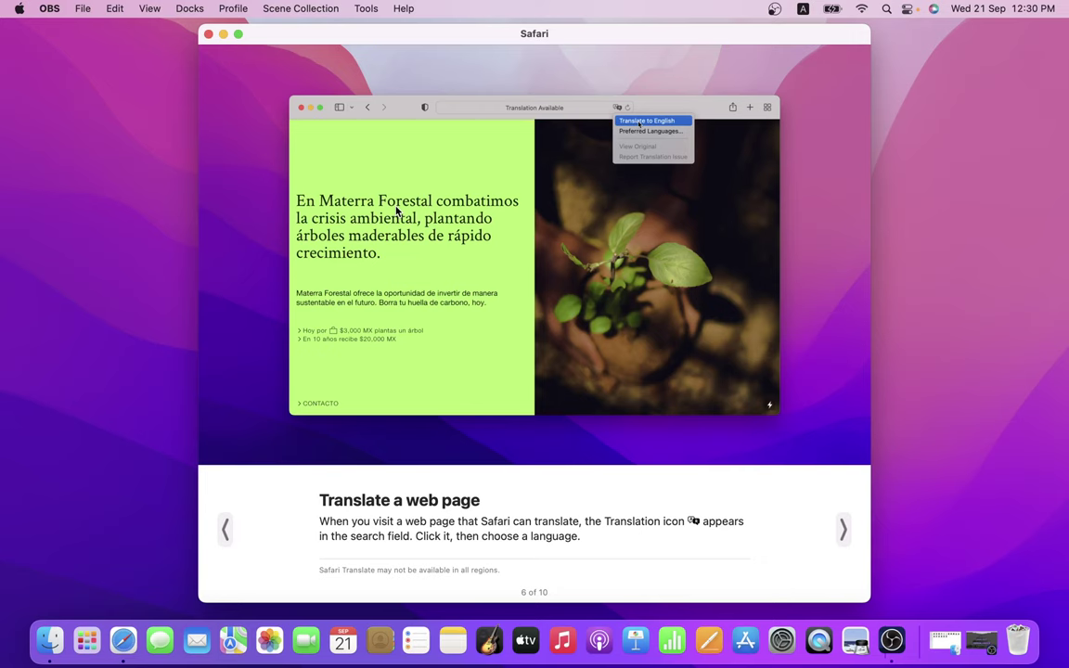
# Step past the save-for-later and Fill out forms tips to tip 9, Quickly find a tab.
pyautogui.press('Right')
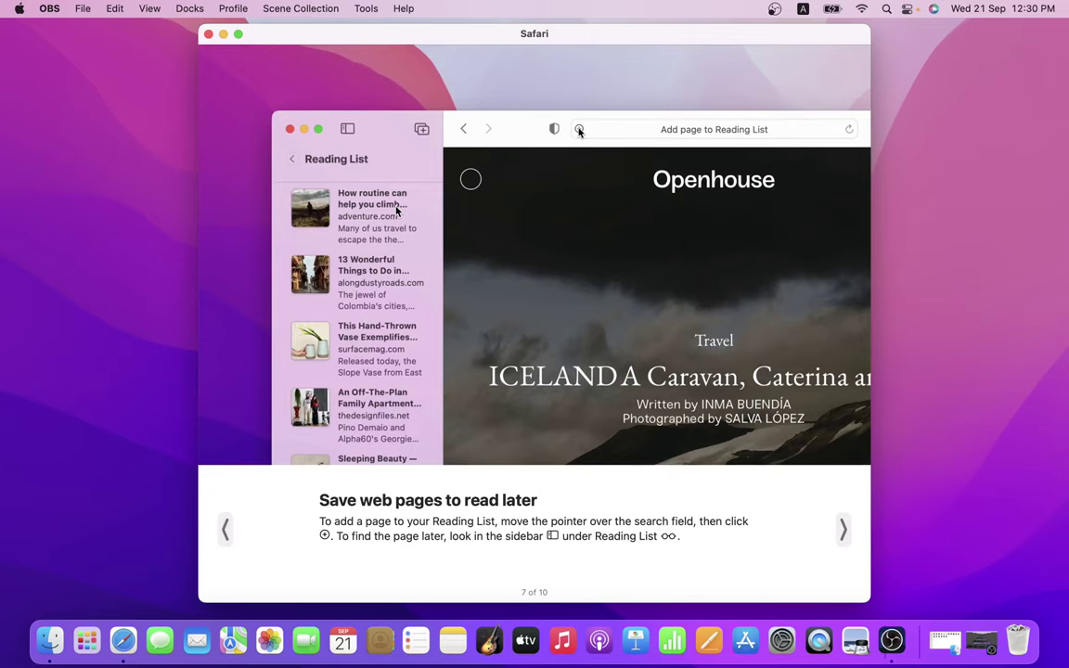
pyautogui.press('Right')
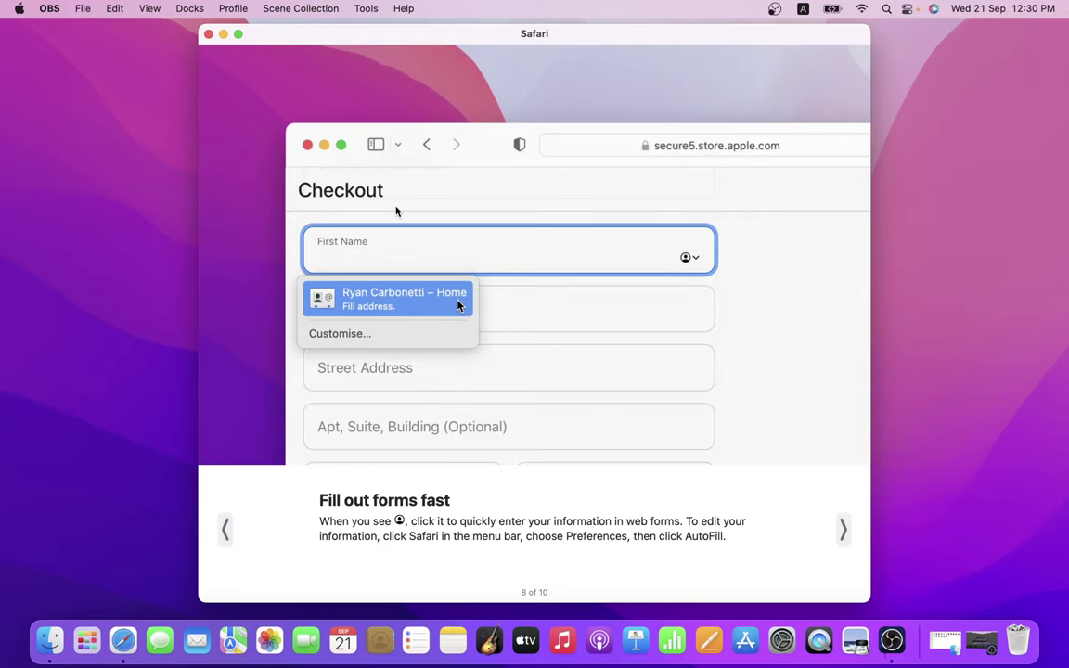
pyautogui.press('Right')
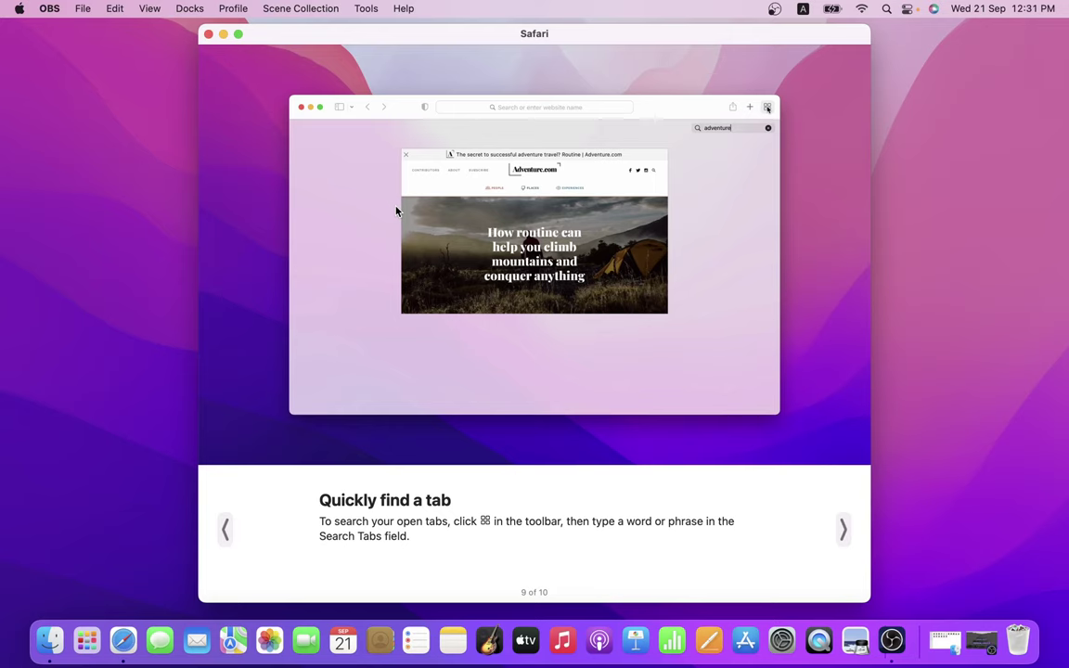
pyautogui.press('Right')
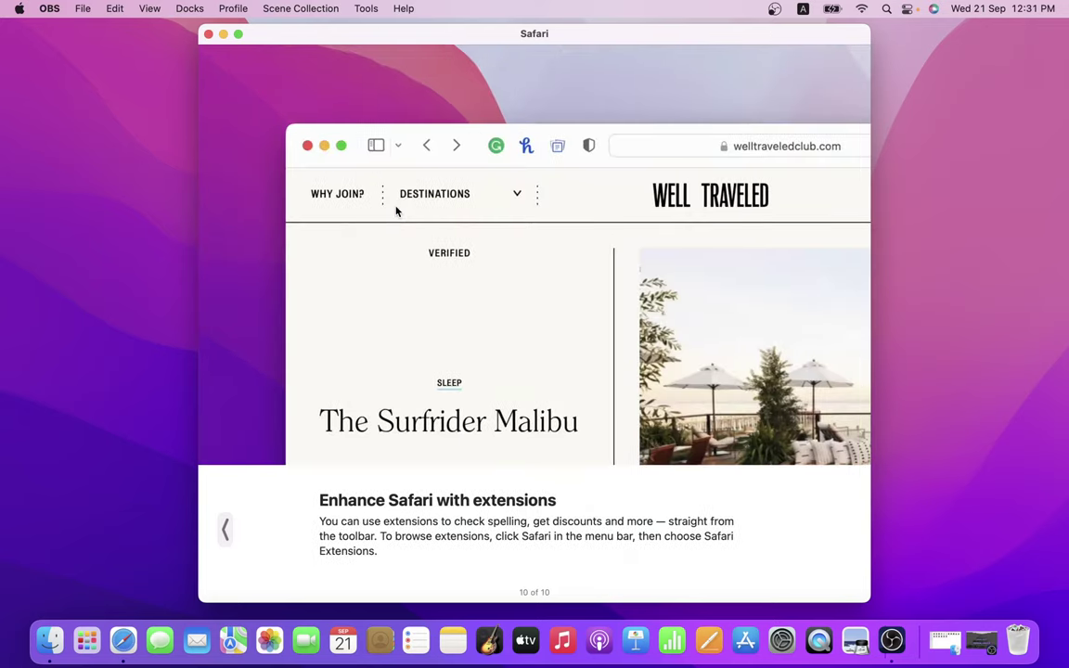